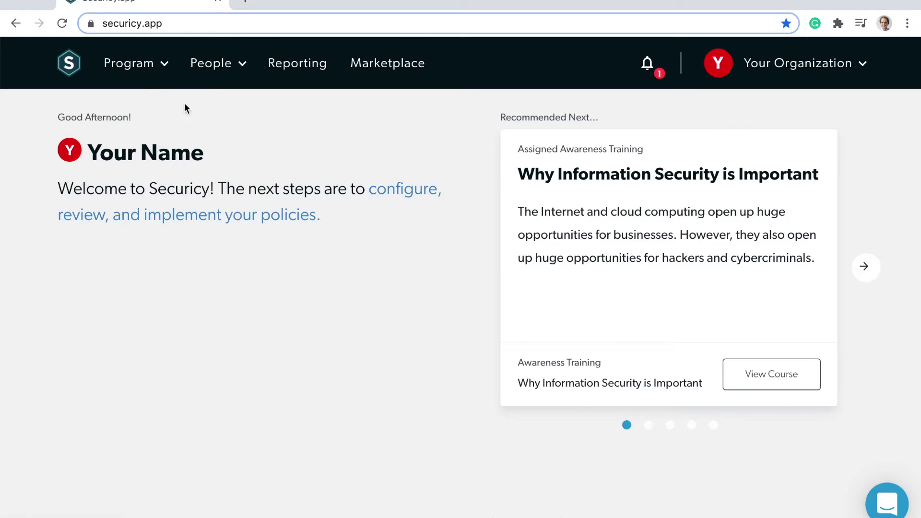
Step: Open the Information Security policy's configuration from the program's policies
{"action": "left_click", "coordinate": [146, 85]}
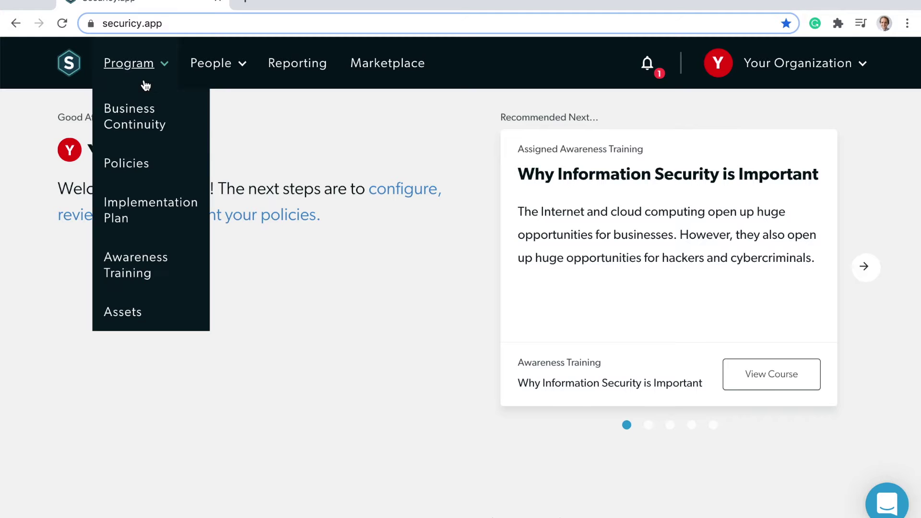
{"action": "left_click", "coordinate": [122, 164]}
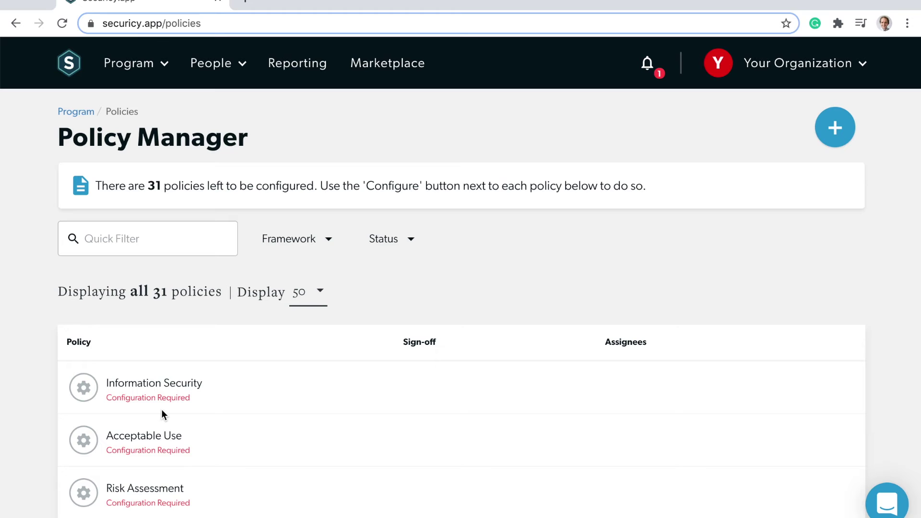
{"action": "left_click", "coordinate": [144, 386]}
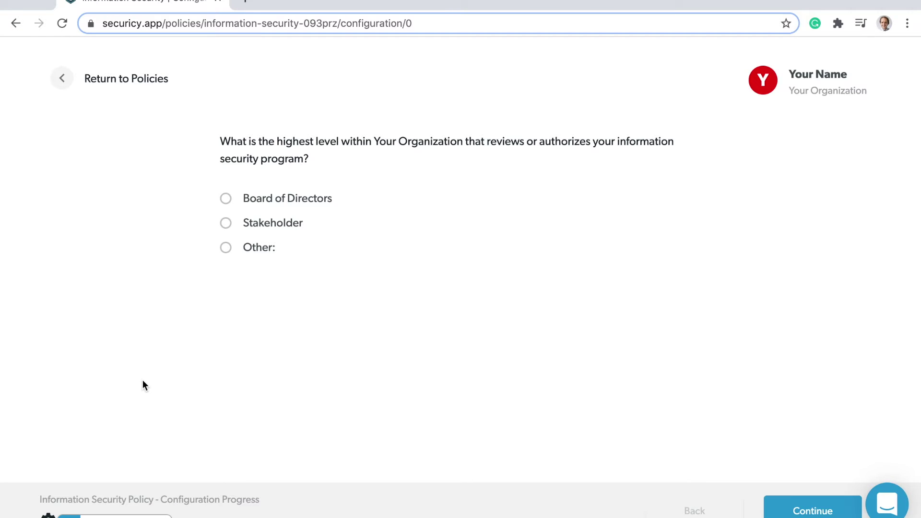
Step: Set Board of Directors as the highest level reviewing the security program and CEO as the role the Security Officer reports to
{"action": "left_click", "coordinate": [314, 197]}
{"action": "left_click", "coordinate": [808, 510]}
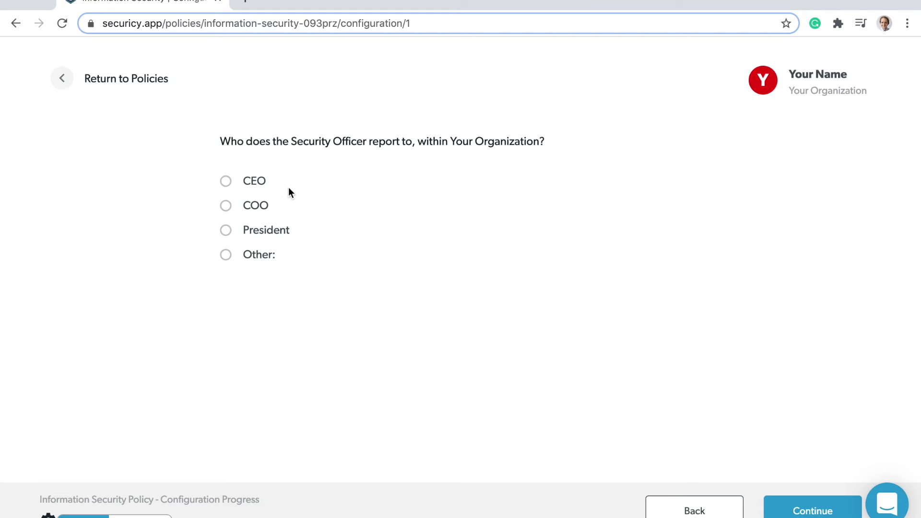
{"action": "left_click", "coordinate": [257, 185]}
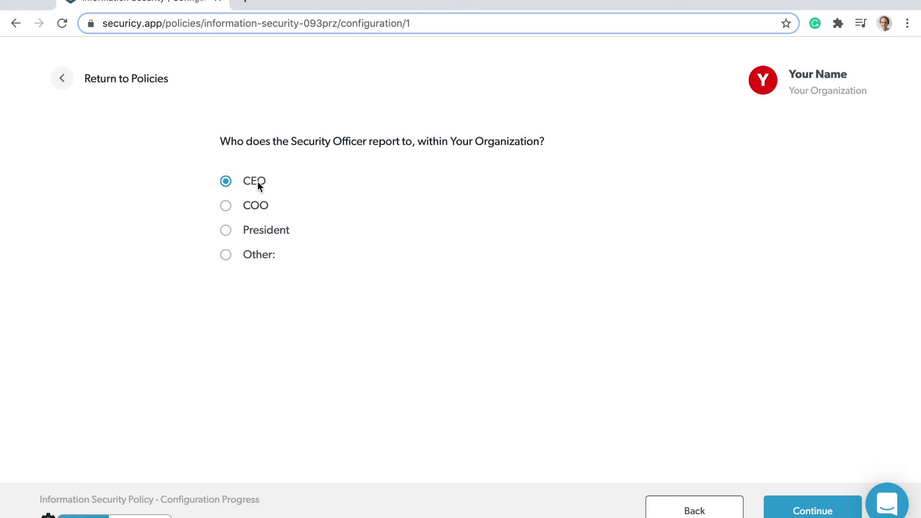
{"action": "left_click", "coordinate": [810, 511]}
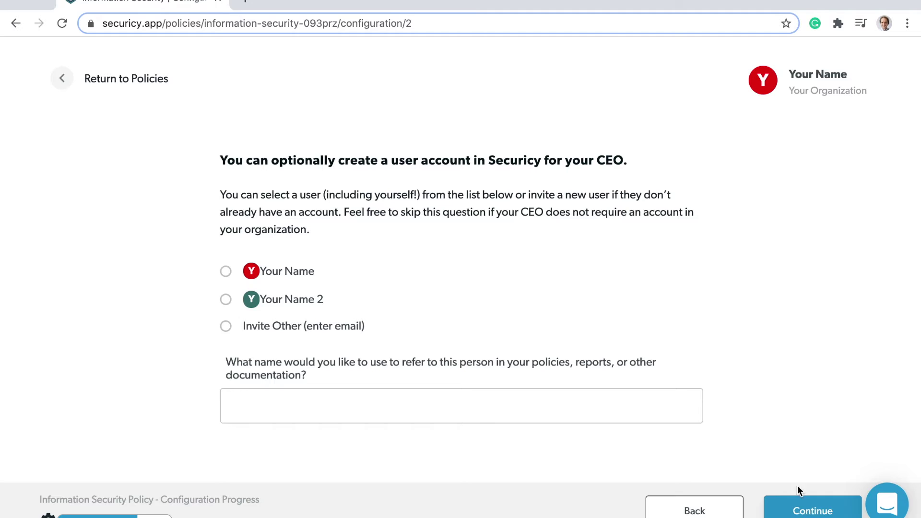
Step: Skip the optional CEO user account and finish the configuration with the Recommended awareness training approach
{"action": "left_click", "coordinate": [806, 512]}
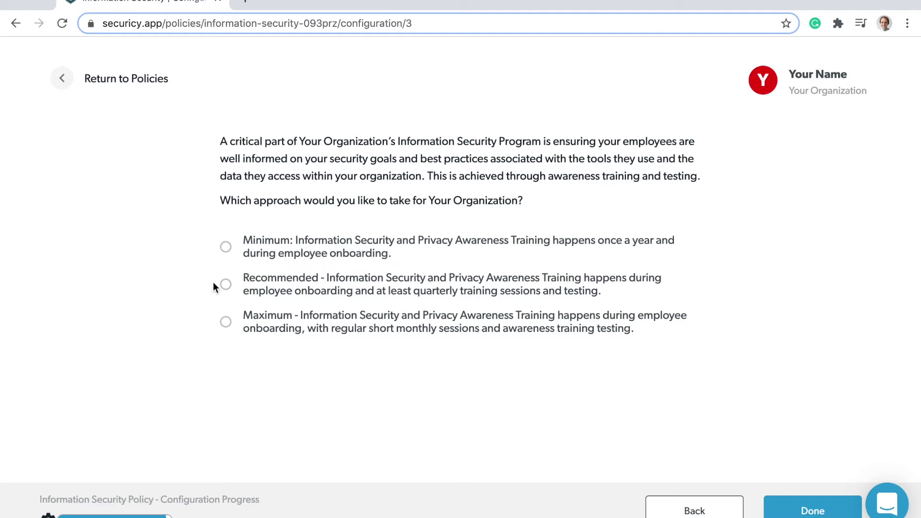
{"action": "left_click", "coordinate": [226, 285]}
{"action": "left_click", "coordinate": [813, 511]}
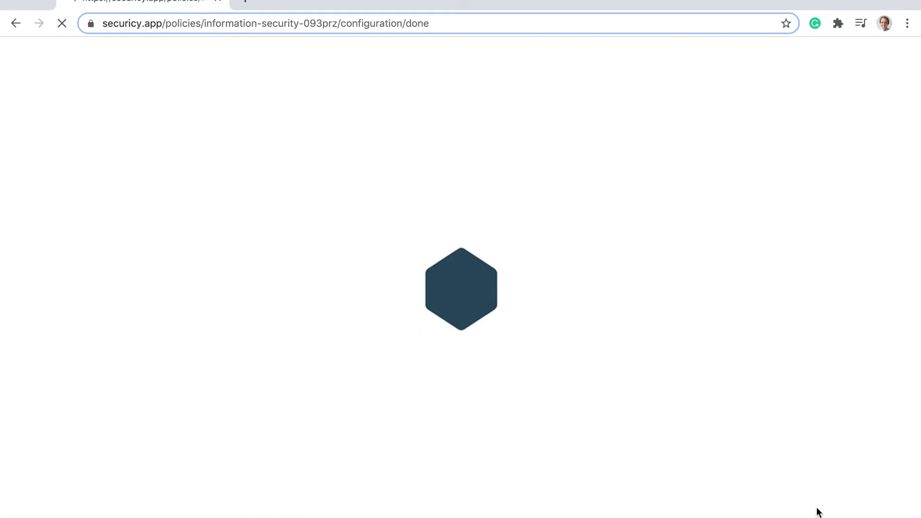
Step: View the configured Information Security policy and read through its text, including the objectives and the roles and responsibilities
{"action": "left_click", "coordinate": [457, 488]}
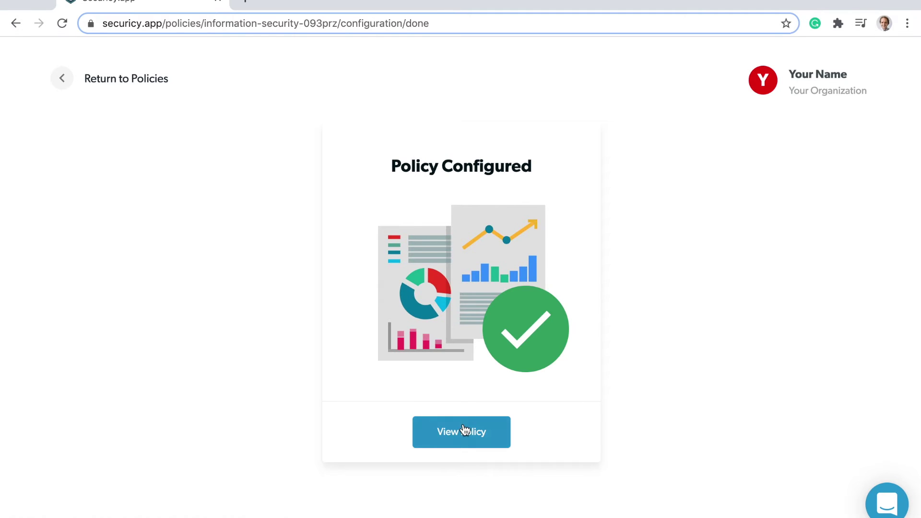
{"action": "left_click", "coordinate": [463, 426]}
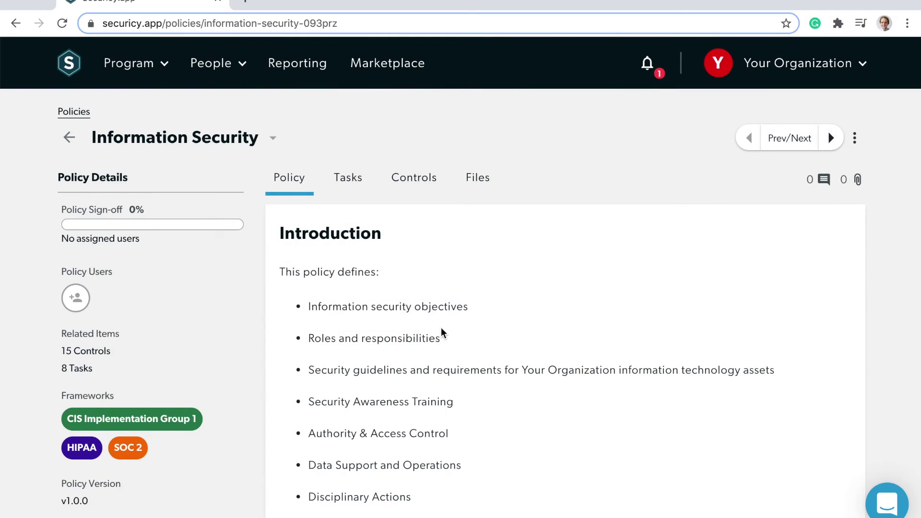
{"action": "scroll", "coordinate": [441, 332], "scroll_direction": "down", "scroll_amount": 2}
{"action": "scroll", "coordinate": [441, 331], "scroll_direction": "down", "scroll_amount": 20}
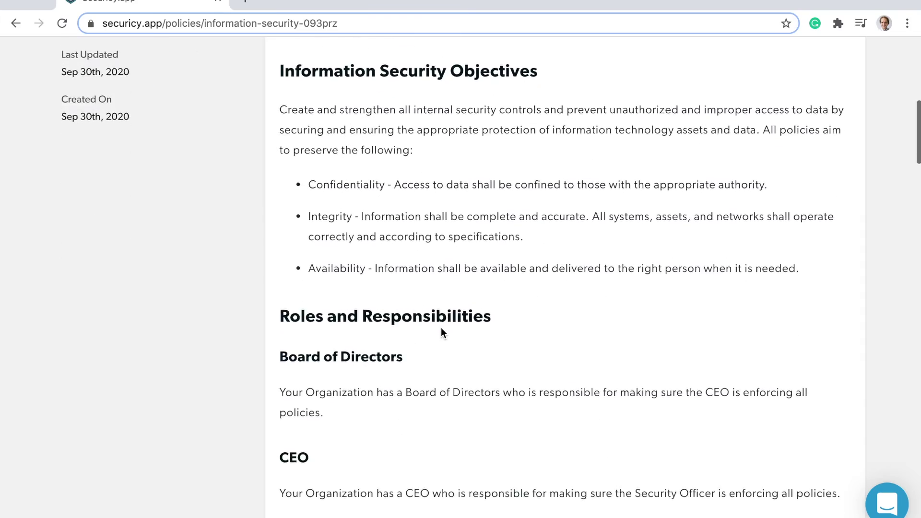
{"action": "scroll", "coordinate": [442, 331], "scroll_direction": "down", "scroll_amount": 10}
{"action": "scroll", "coordinate": [439, 327], "scroll_direction": "up", "scroll_amount": 20}
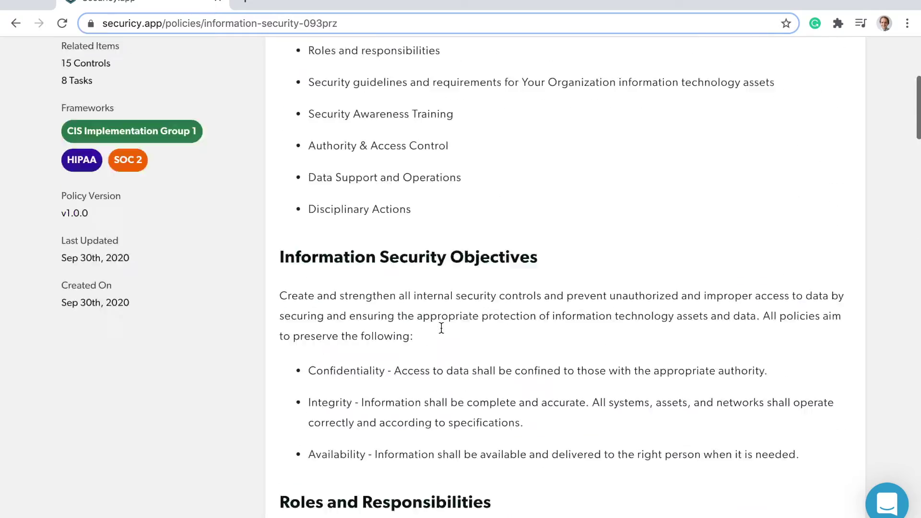
Step: Look at the policy's user assignment, sign-off progress and remaining policy details without changing anything
{"action": "left_click", "coordinate": [75, 301]}
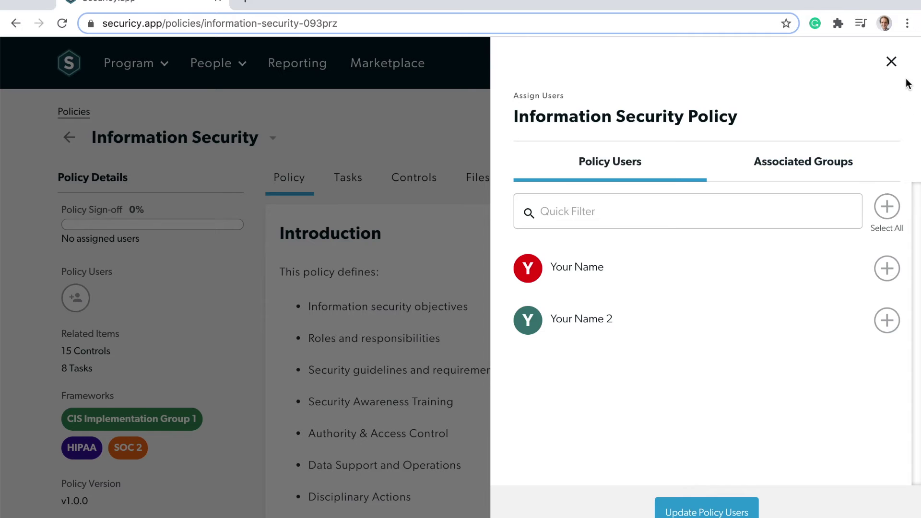
{"action": "left_click", "coordinate": [891, 62]}
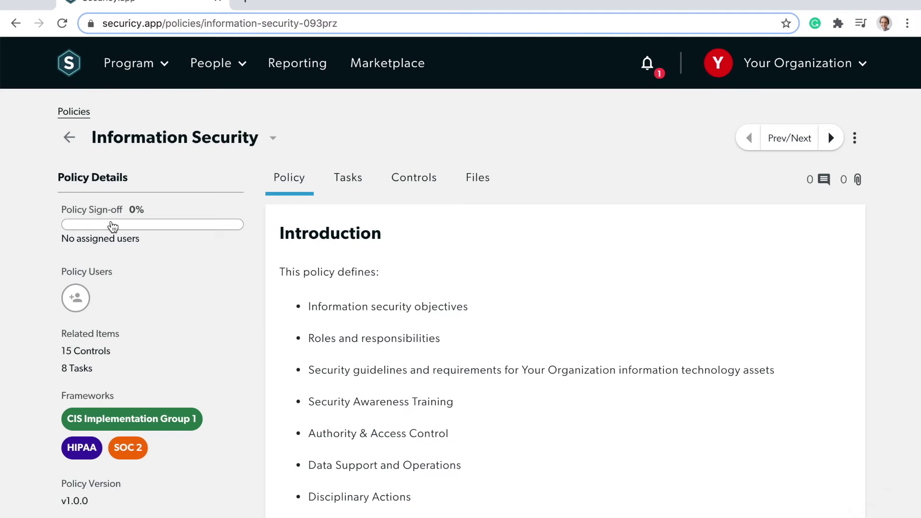
{"action": "left_click", "coordinate": [113, 225]}
{"action": "left_click", "coordinate": [893, 64]}
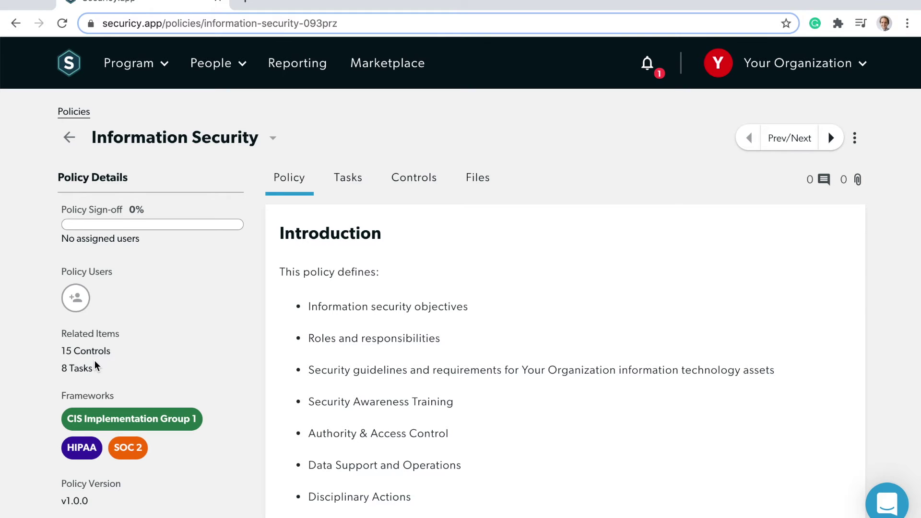
{"action": "scroll", "coordinate": [95, 365], "scroll_direction": "down", "scroll_amount": 1}
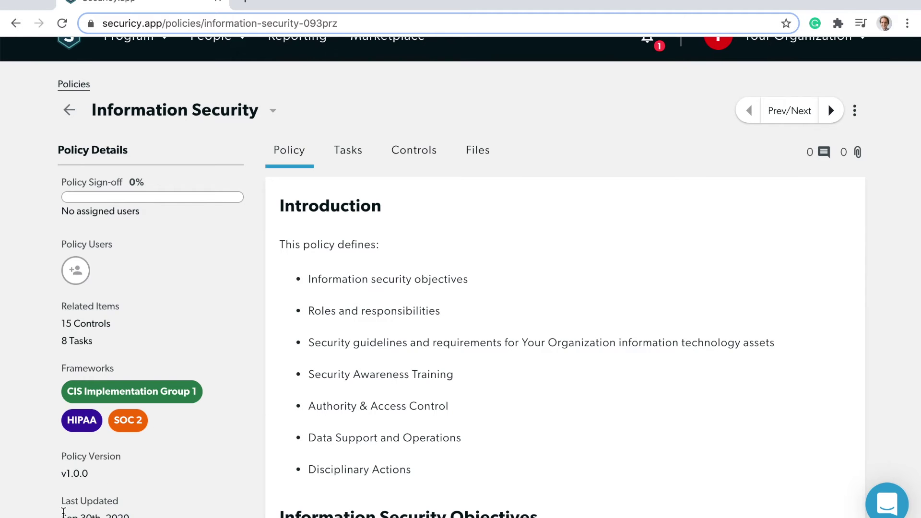
{"action": "scroll", "coordinate": [174, 497], "scroll_direction": "up", "scroll_amount": 1}
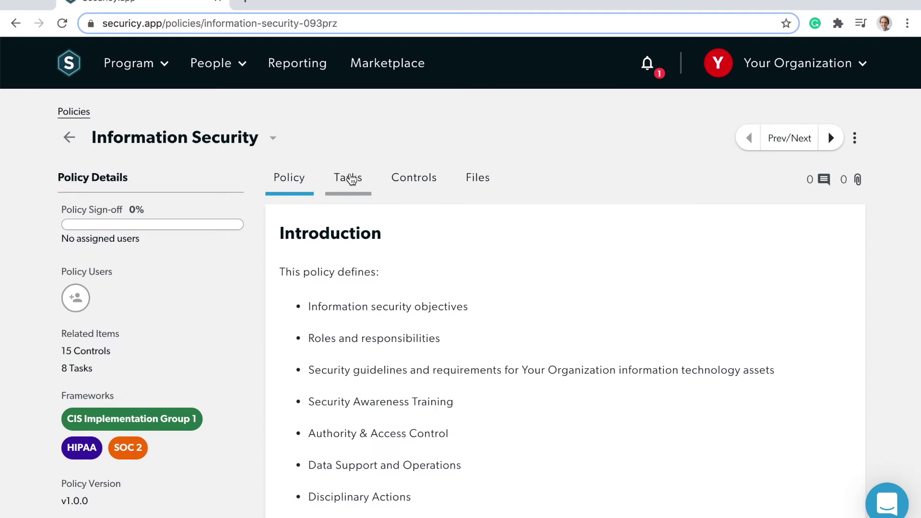
Step: Look through the tasks, controls, file attachments and comments linked to the Information Security policy
{"action": "left_click", "coordinate": [348, 178]}
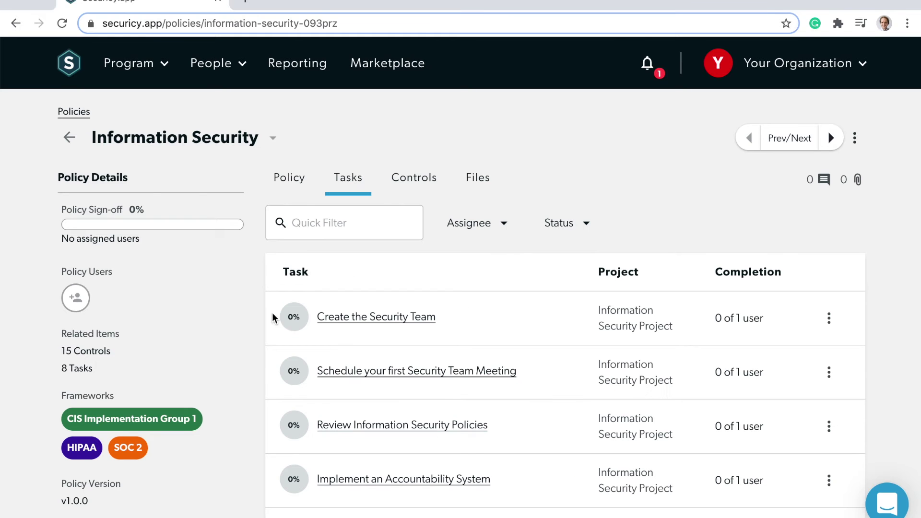
{"action": "scroll", "coordinate": [512, 341], "scroll_direction": "down", "scroll_amount": 3}
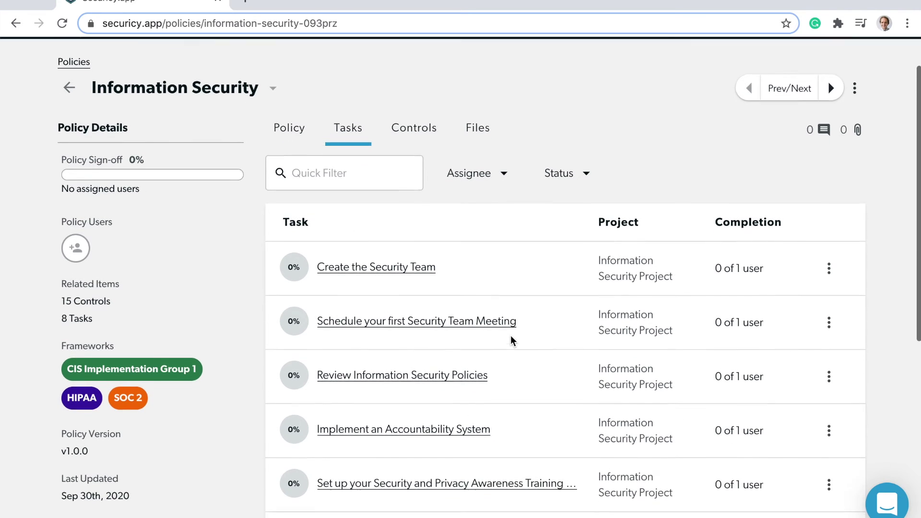
{"action": "left_click", "coordinate": [422, 103]}
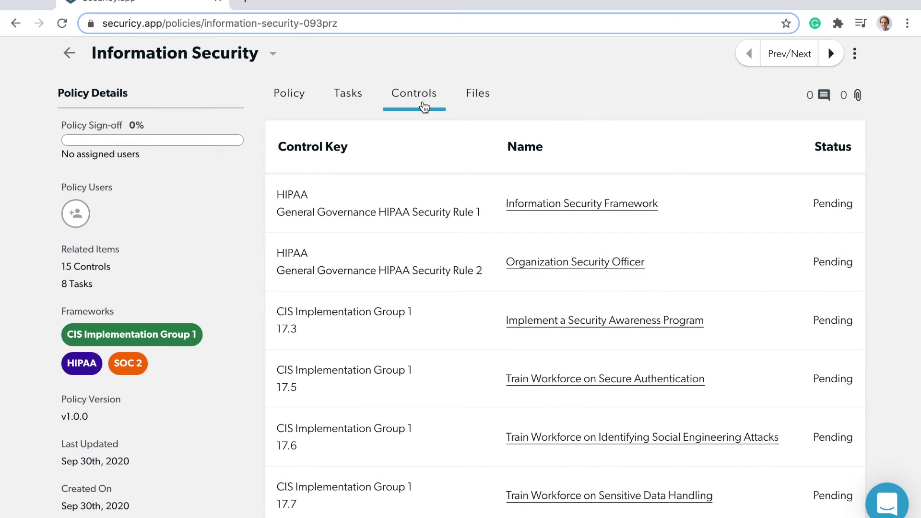
{"action": "scroll", "coordinate": [423, 107], "scroll_direction": "up", "scroll_amount": 3}
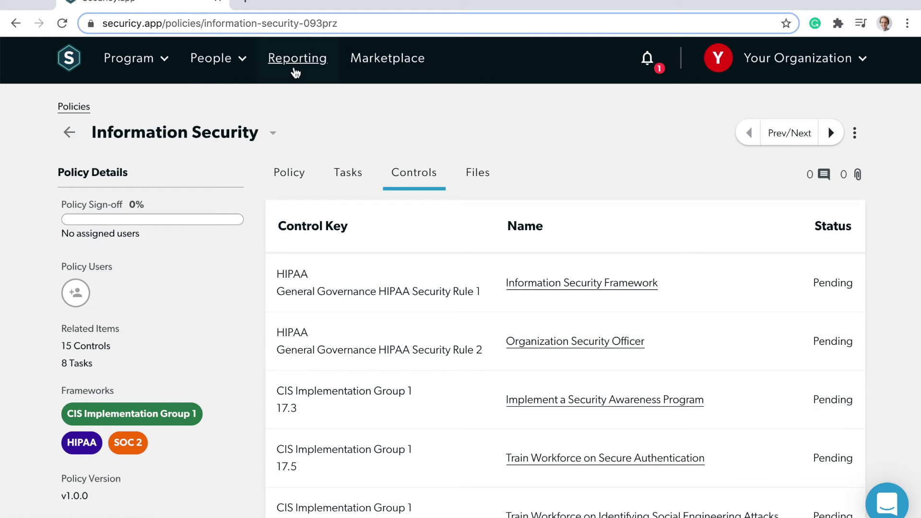
{"action": "left_click", "coordinate": [483, 176]}
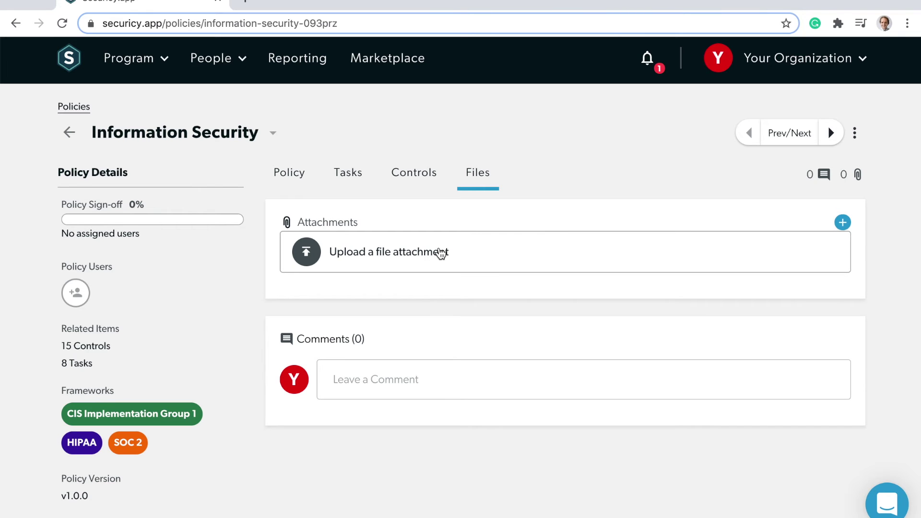
{"action": "left_click", "coordinate": [412, 384]}
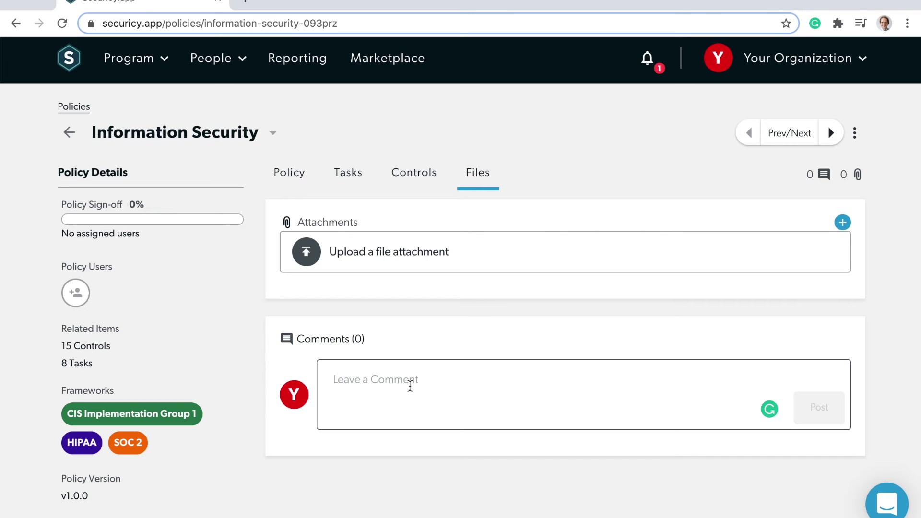
Step: Open the Information Security policy for editing and show its Markdown text side by side with a preview
{"action": "left_click", "coordinate": [855, 135]}
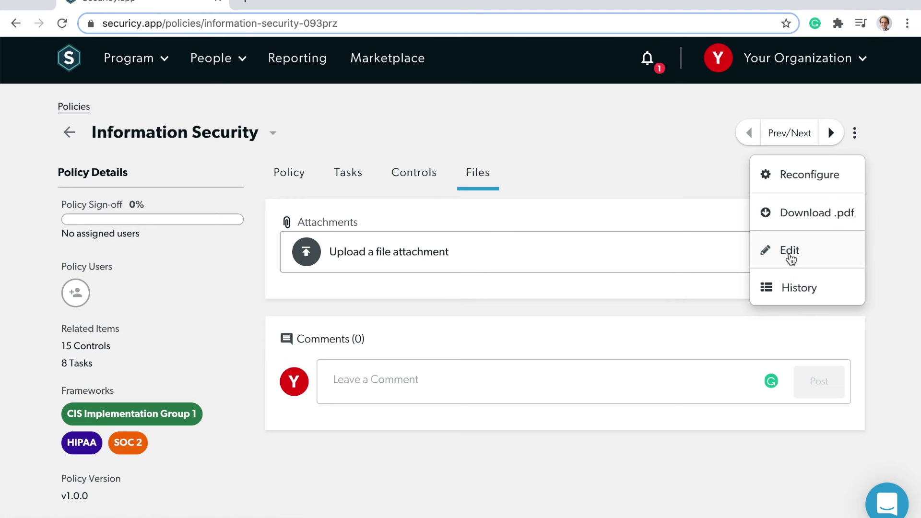
{"action": "left_click", "coordinate": [790, 254]}
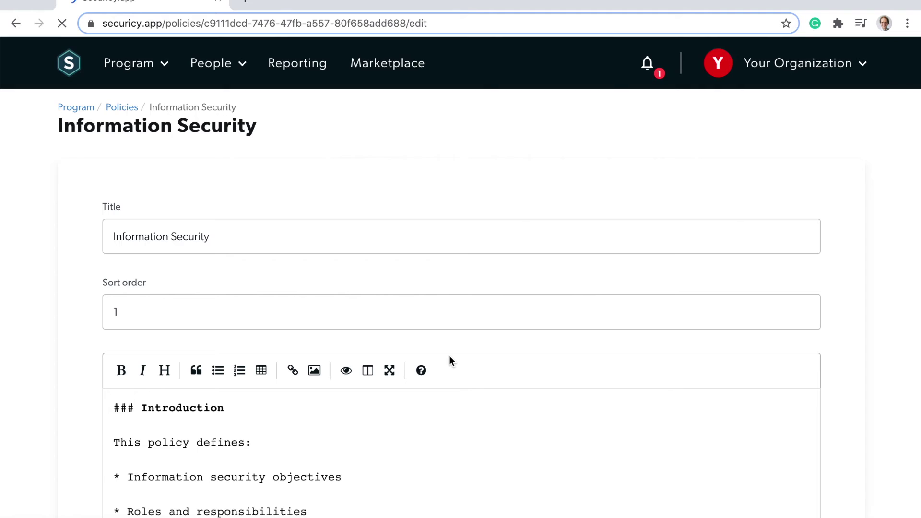
{"action": "scroll", "coordinate": [449, 356], "scroll_direction": "down", "scroll_amount": 3}
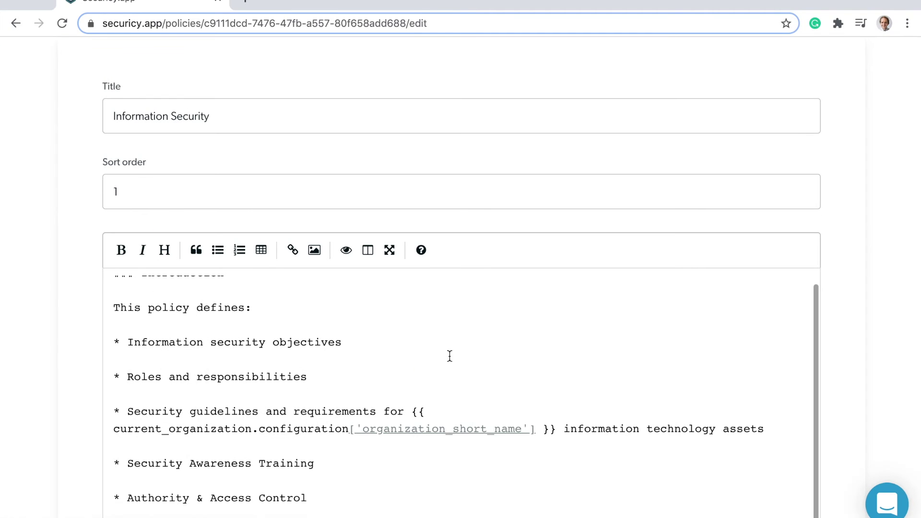
{"action": "scroll", "coordinate": [450, 355], "scroll_direction": "up", "scroll_amount": 1}
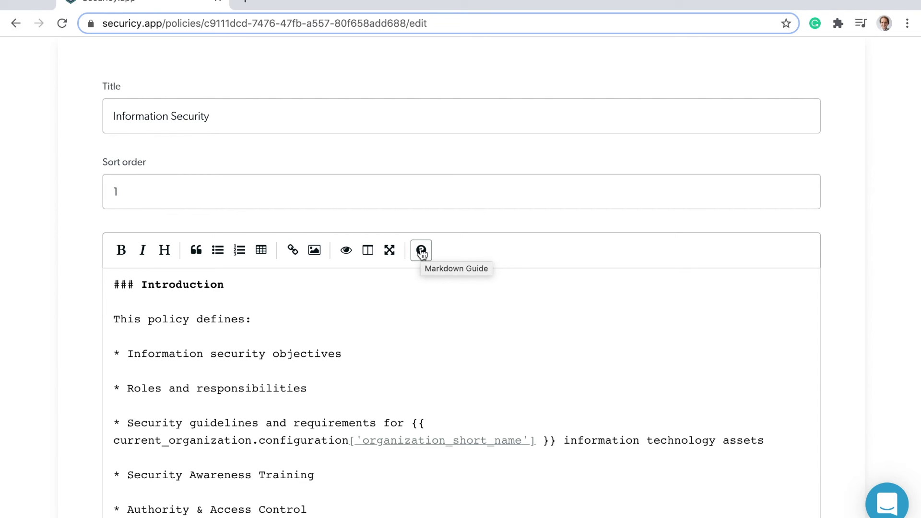
{"action": "left_click", "coordinate": [368, 250]}
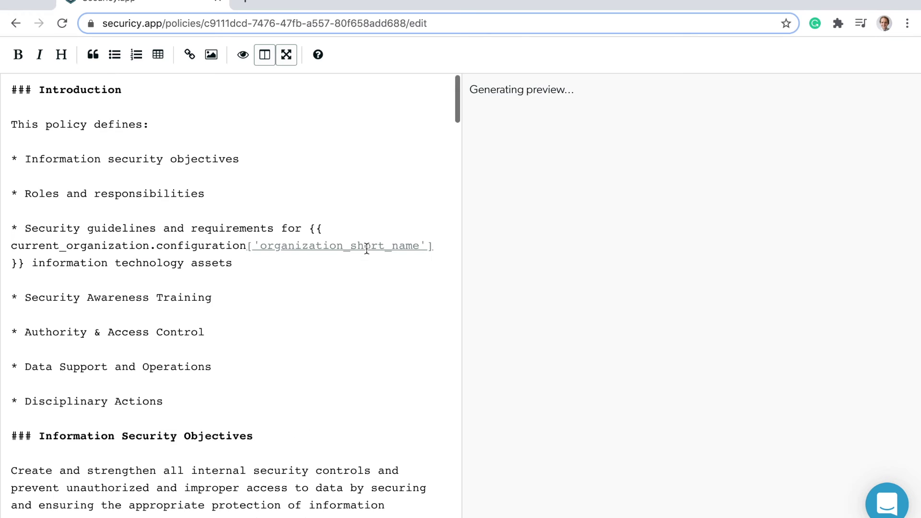
Step: Add a bullet reading "Test" below Disciplinary Actions in the policy's Introduction and leave the full-screen side-by-side view
{"action": "left_click", "coordinate": [226, 405]}
{"action": "key", "text": "Return"}
{"action": "key", "text": "Return"}
{"action": "type", "text": "* Test"}
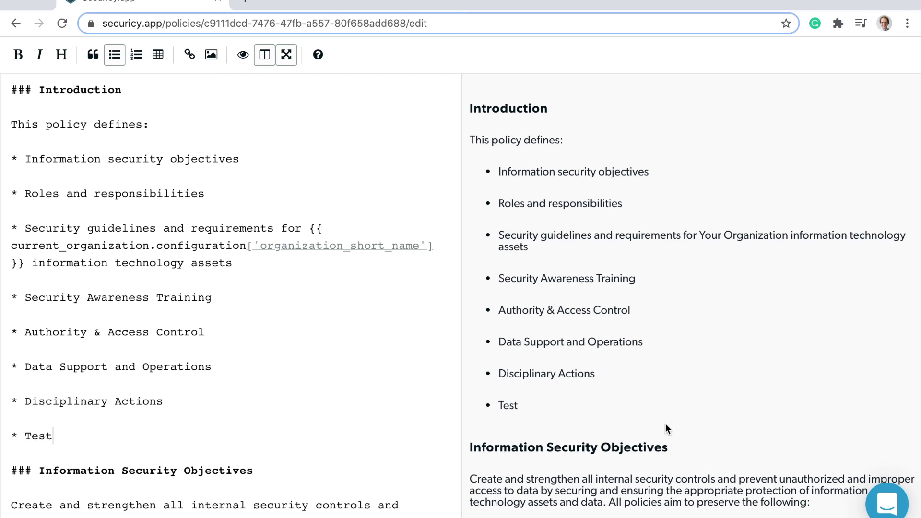
{"action": "left_click", "coordinate": [287, 56]}
Step: Examine the rest of the policy source and the major, minor and patch version options below it
{"action": "scroll", "coordinate": [312, 238], "scroll_direction": "down", "scroll_amount": 15}
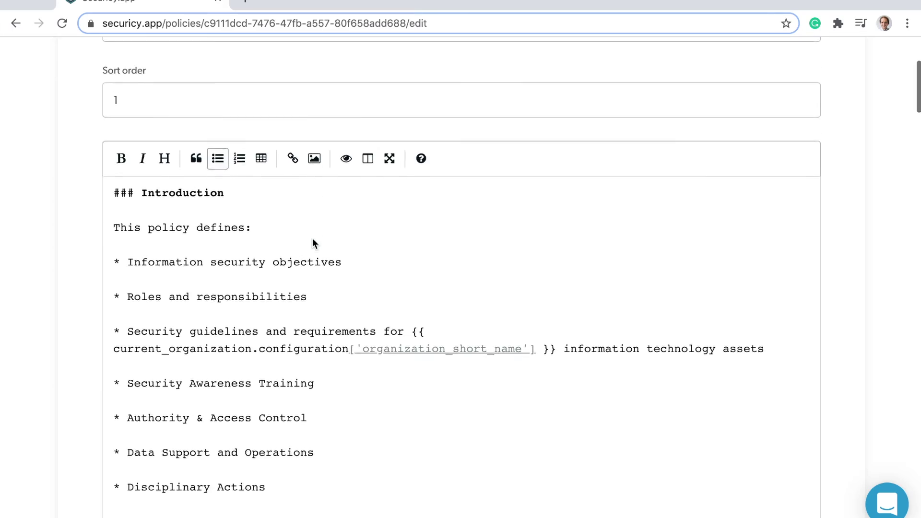
{"action": "scroll", "coordinate": [313, 238], "scroll_direction": "down", "scroll_amount": 20}
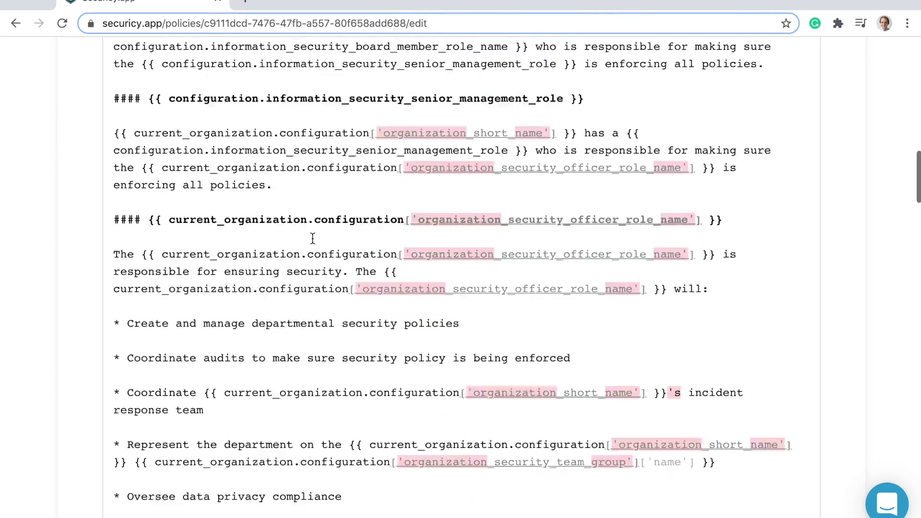
{"action": "scroll", "coordinate": [312, 238], "scroll_direction": "down", "scroll_amount": 15}
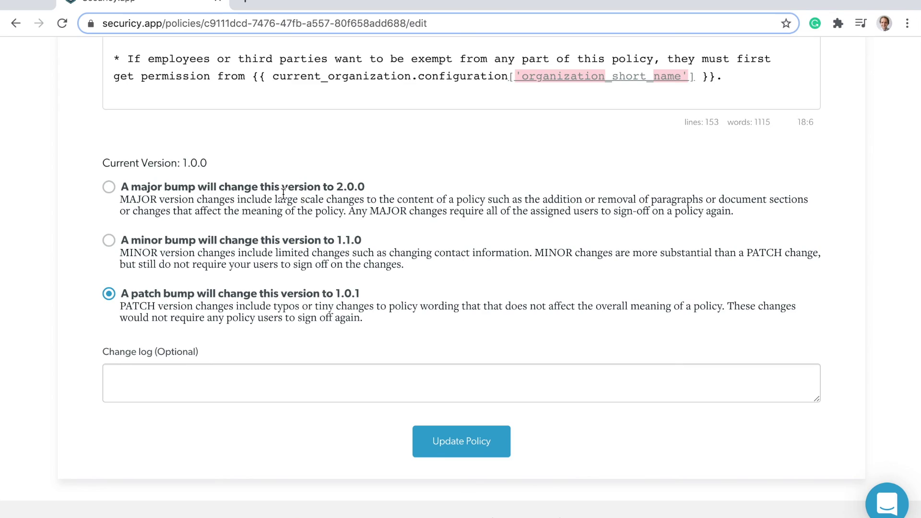
{"action": "scroll", "coordinate": [445, 344], "scroll_direction": "up", "scroll_amount": 15}
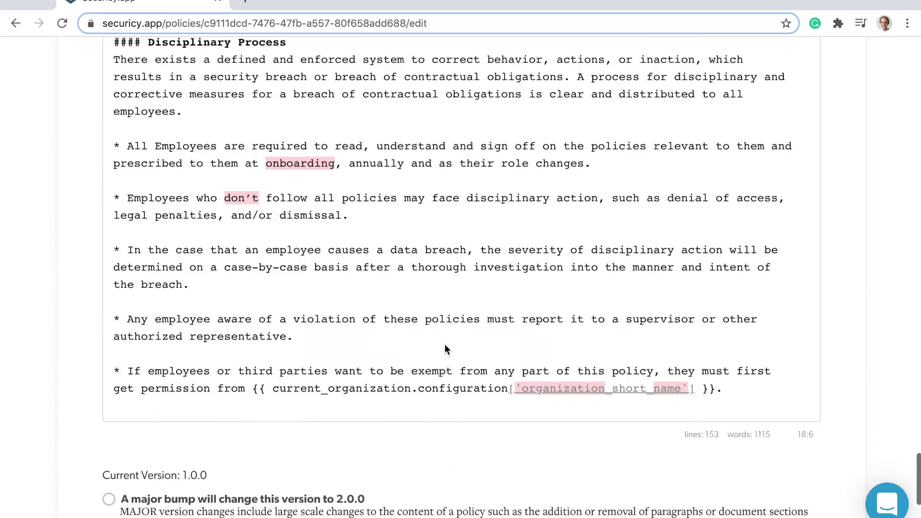
{"action": "scroll", "coordinate": [445, 344], "scroll_direction": "up", "scroll_amount": 10}
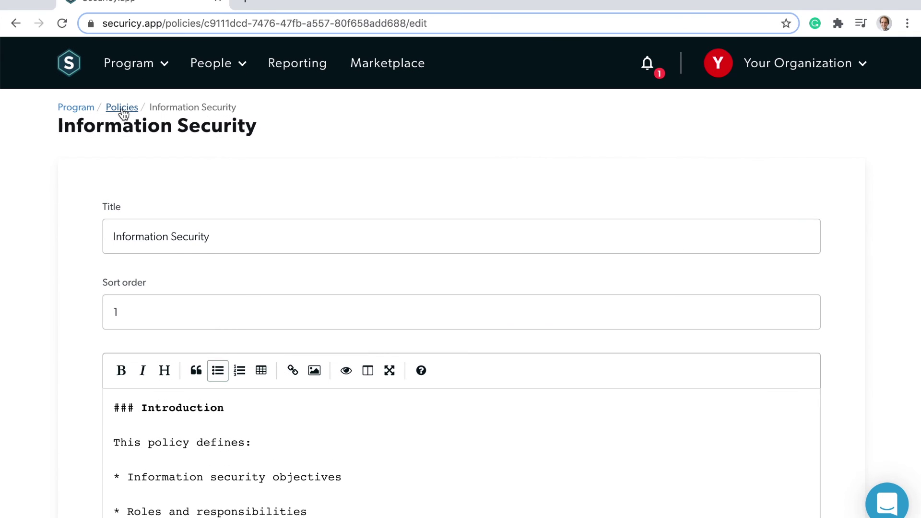
Step: Return to the policy list without saving the edit and assign the first listed user to the Information Security policy
{"action": "left_click", "coordinate": [120, 108]}
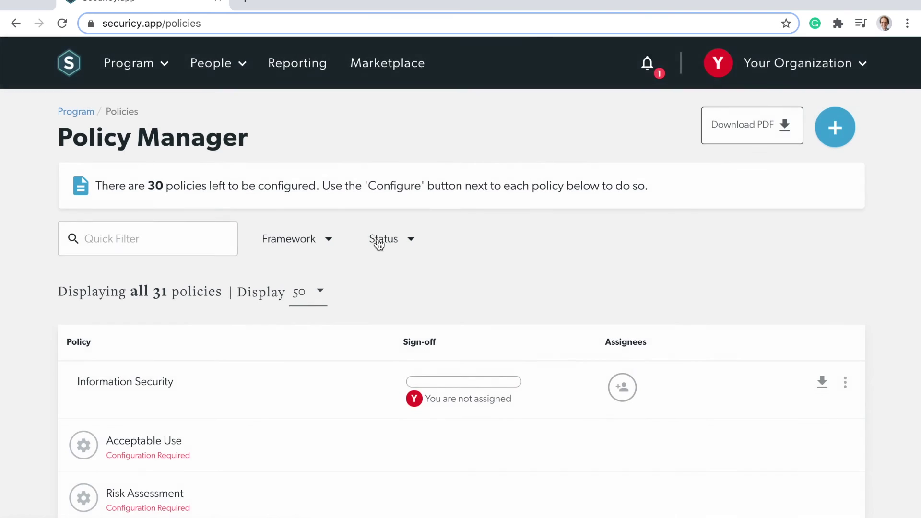
{"action": "scroll", "coordinate": [376, 240], "scroll_direction": "down", "scroll_amount": 2}
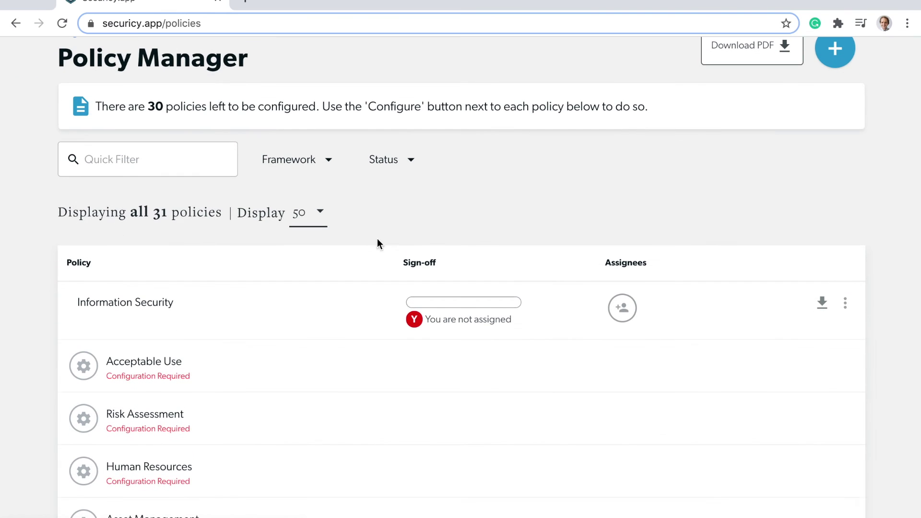
{"action": "left_click", "coordinate": [621, 309]}
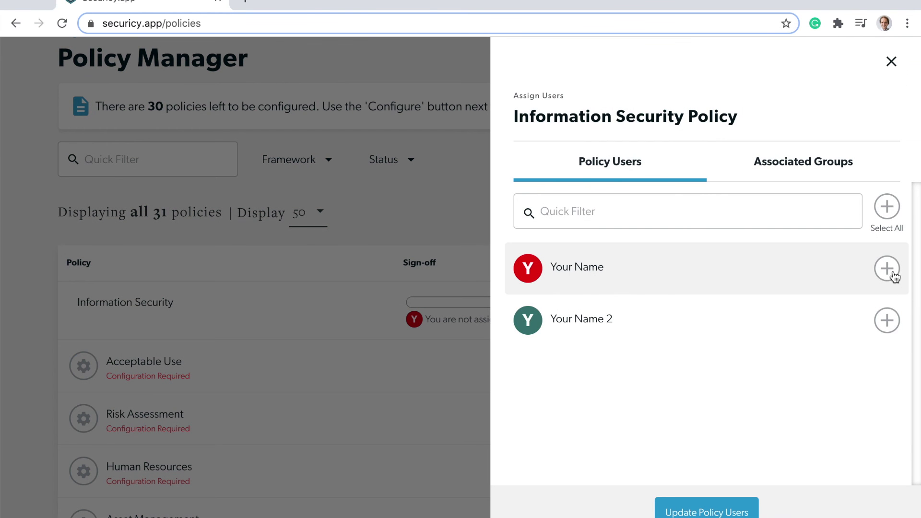
{"action": "left_click", "coordinate": [889, 270]}
{"action": "left_click", "coordinate": [694, 512]}
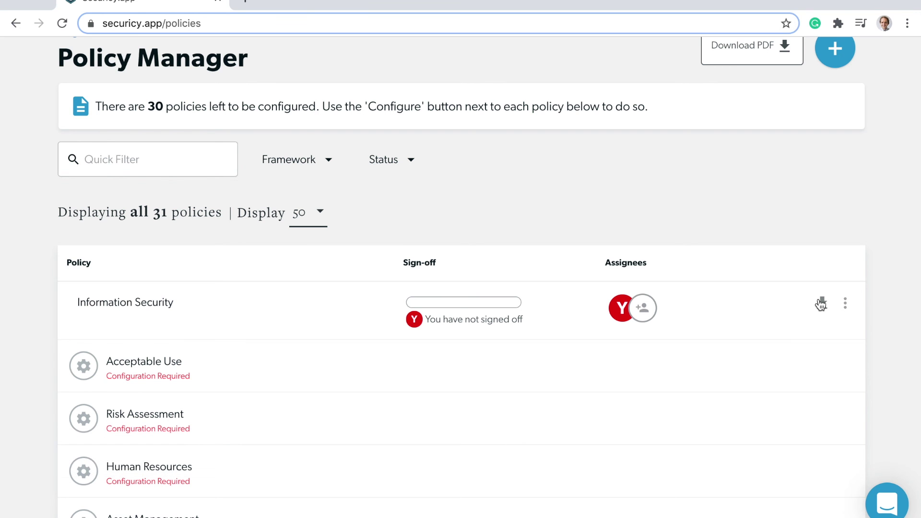
{"action": "scroll", "coordinate": [821, 304], "scroll_direction": "up", "scroll_amount": 2}
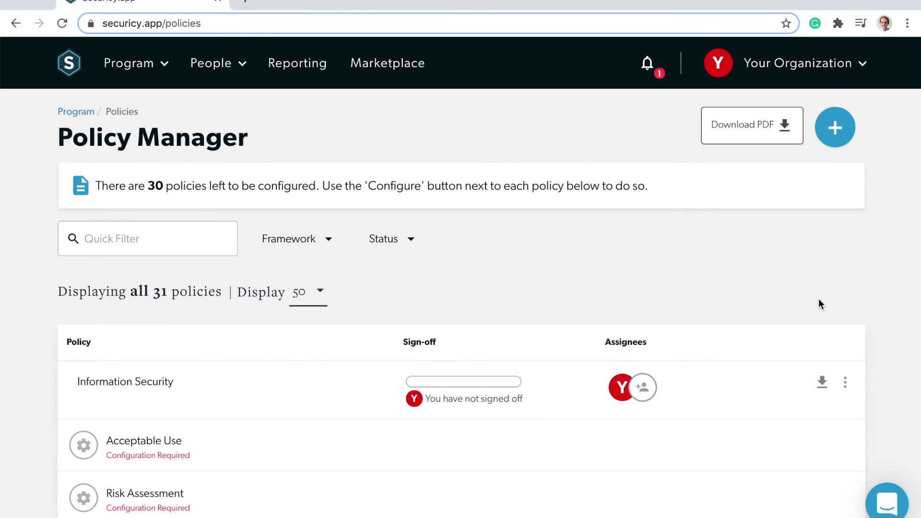